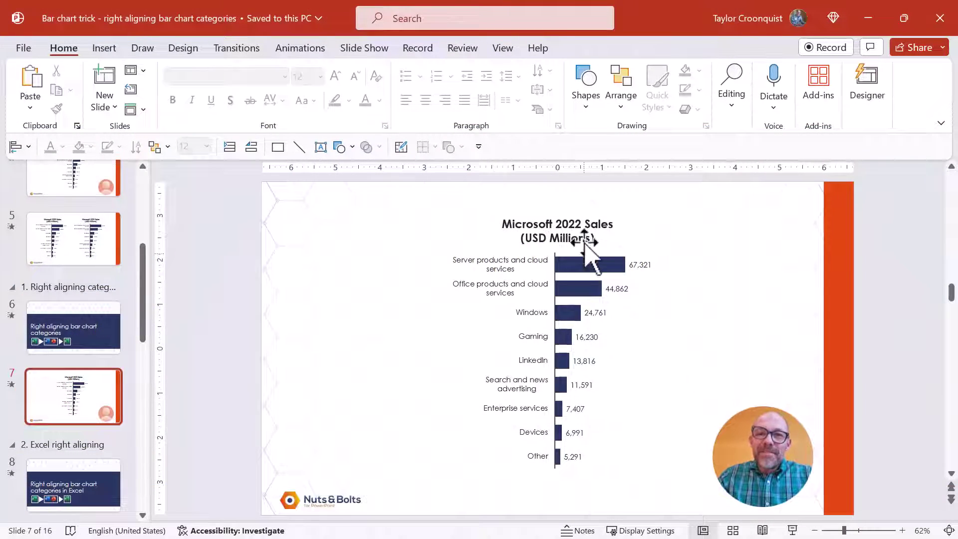
- Select the sales chart's category labels and look through their axis formatting options, then close them
{"action": "left_click", "coordinate": [585, 240]}
{"action": "left_click", "coordinate": [581, 235]}
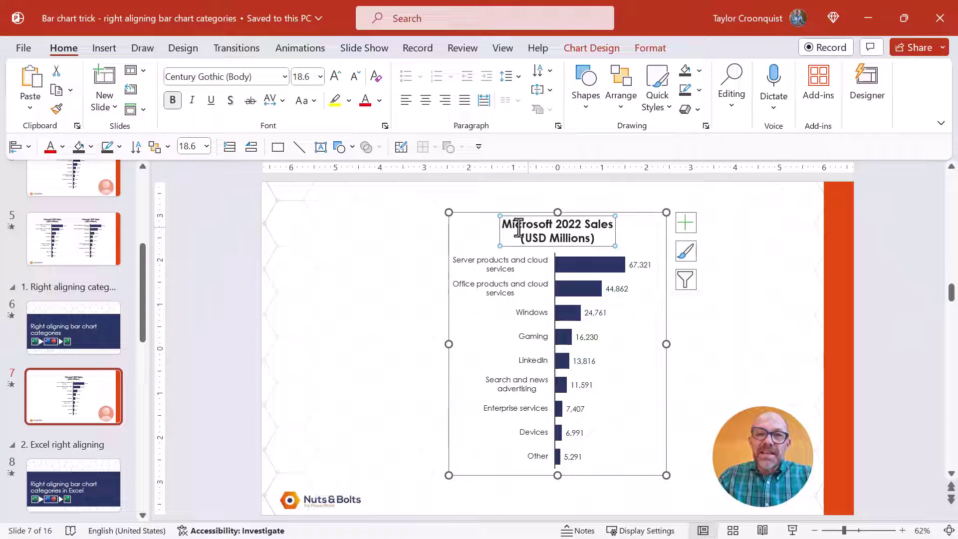
{"action": "left_click", "coordinate": [502, 273]}
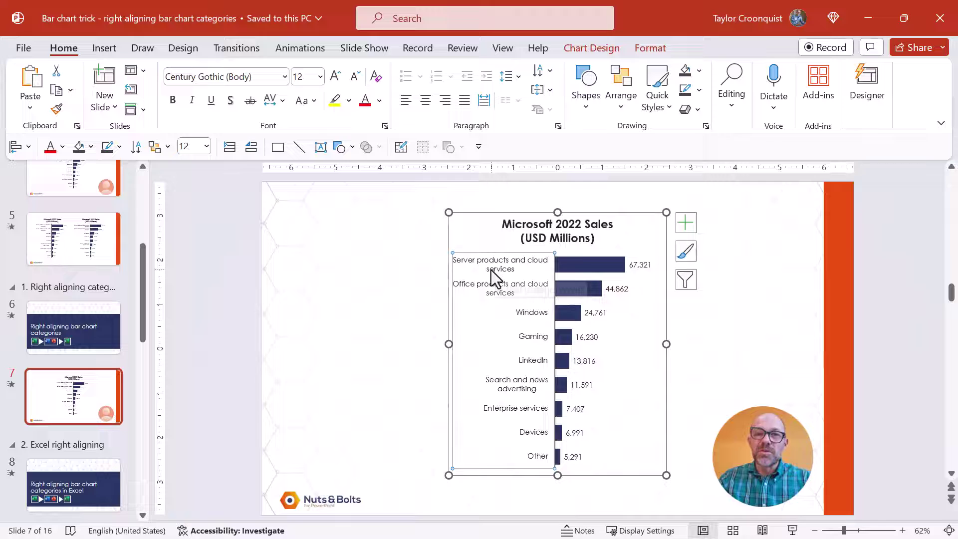
{"action": "double_click", "coordinate": [492, 272]}
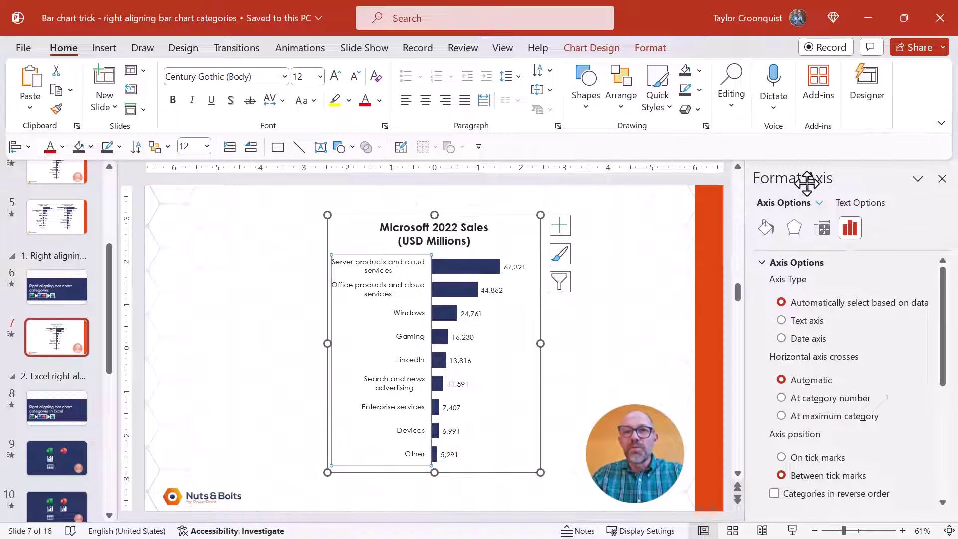
{"action": "left_click_drag", "start_coordinate": [944, 278], "coordinate": [920, 274]}
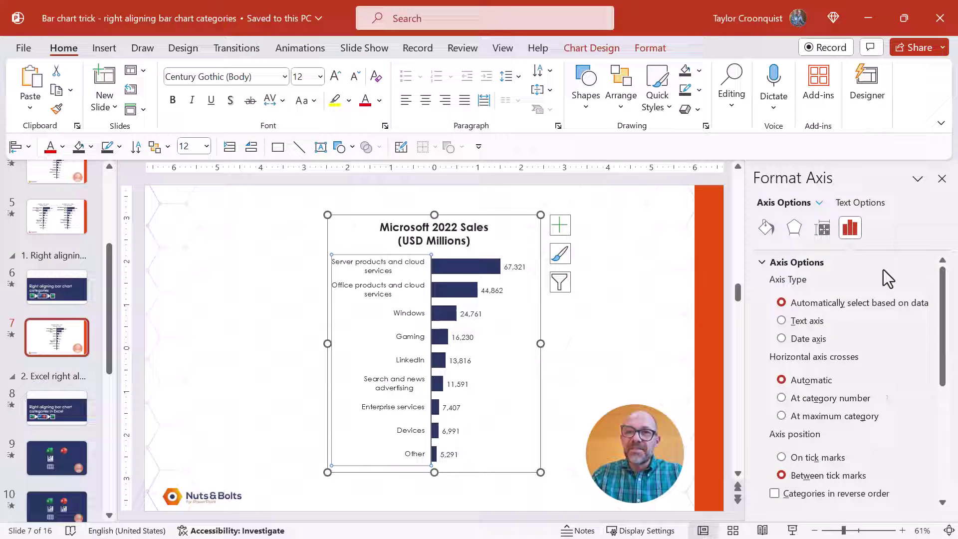
{"action": "left_click", "coordinate": [942, 180]}
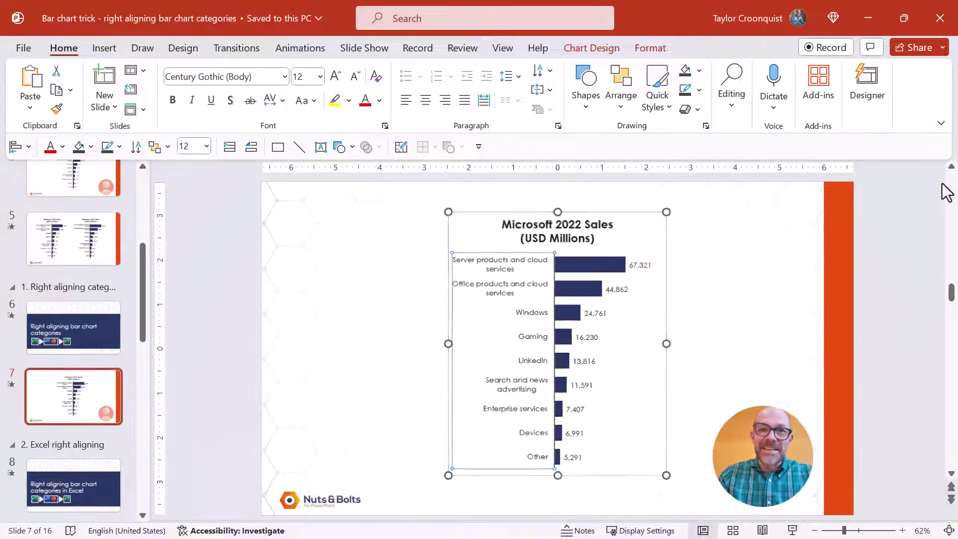
- Try several alignments on the category labels, then leave them centered
{"action": "left_click", "coordinate": [406, 101]}
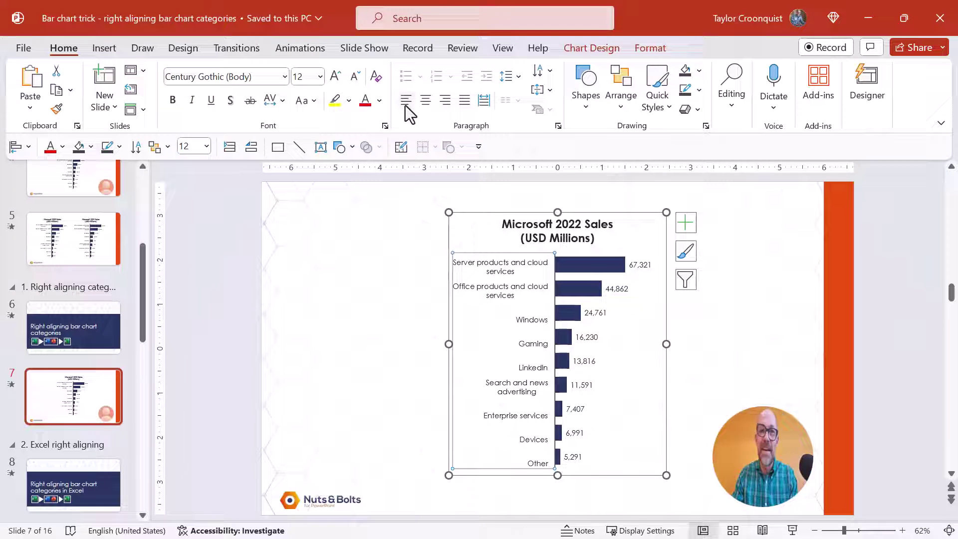
{"action": "left_click", "coordinate": [423, 101]}
{"action": "left_click", "coordinate": [443, 100]}
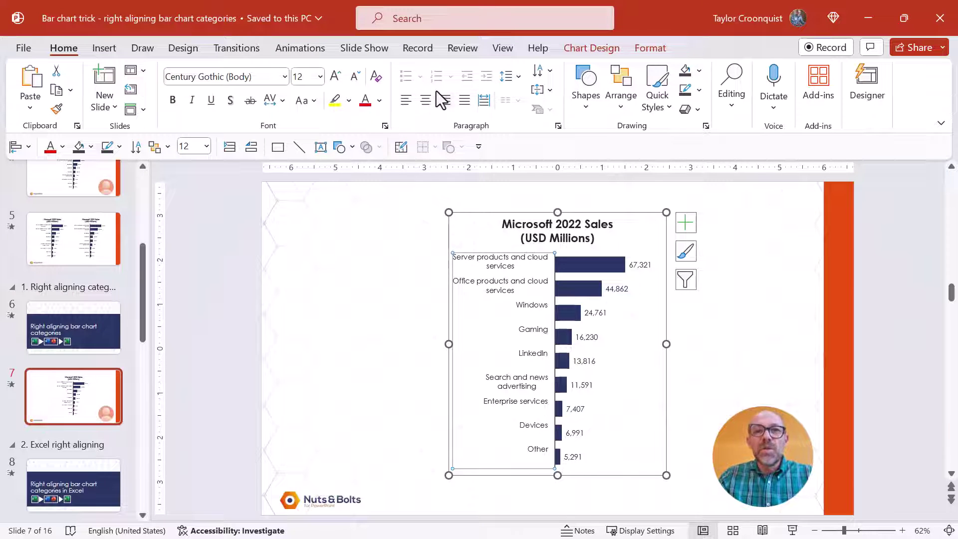
{"action": "left_click", "coordinate": [425, 100]}
{"action": "left_click", "coordinate": [406, 99]}
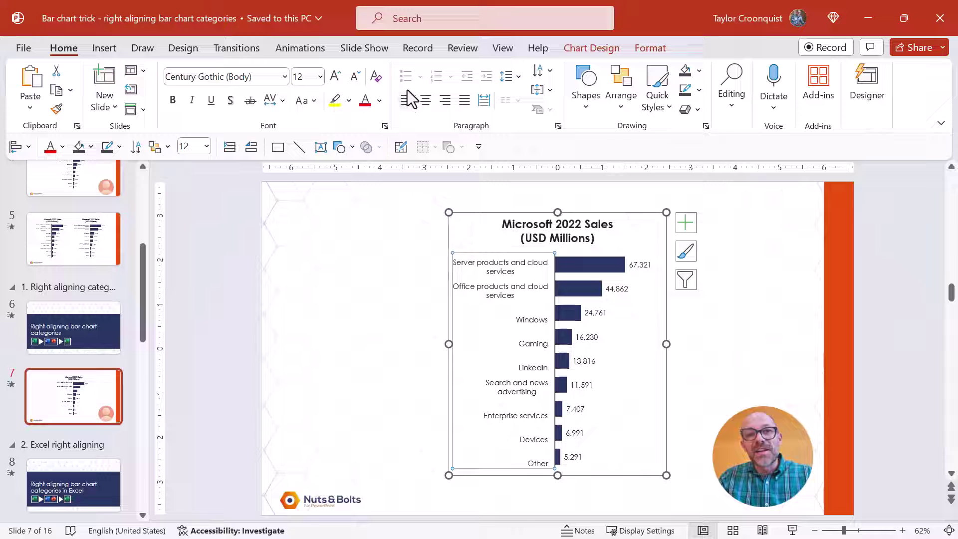
{"action": "left_click", "coordinate": [426, 99]}
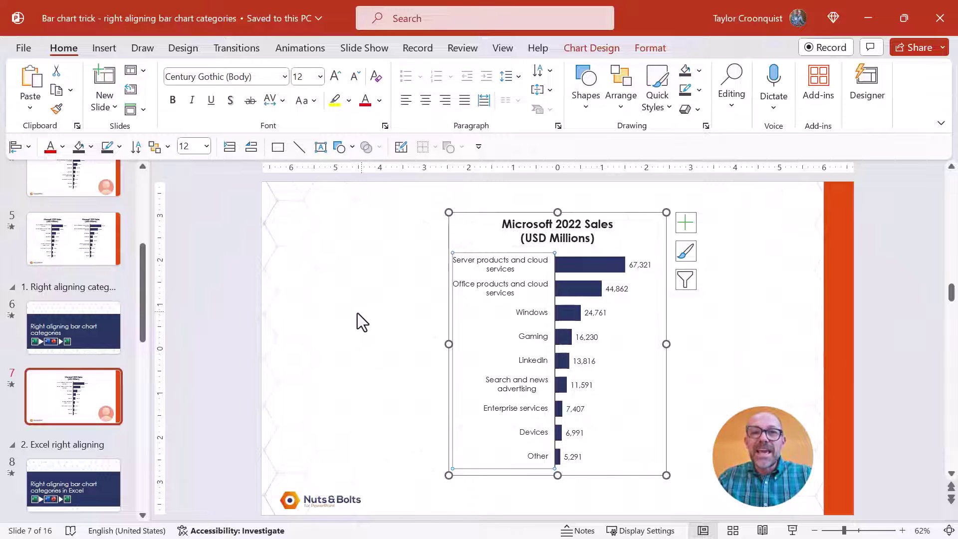
{"action": "left_click", "coordinate": [353, 314]}
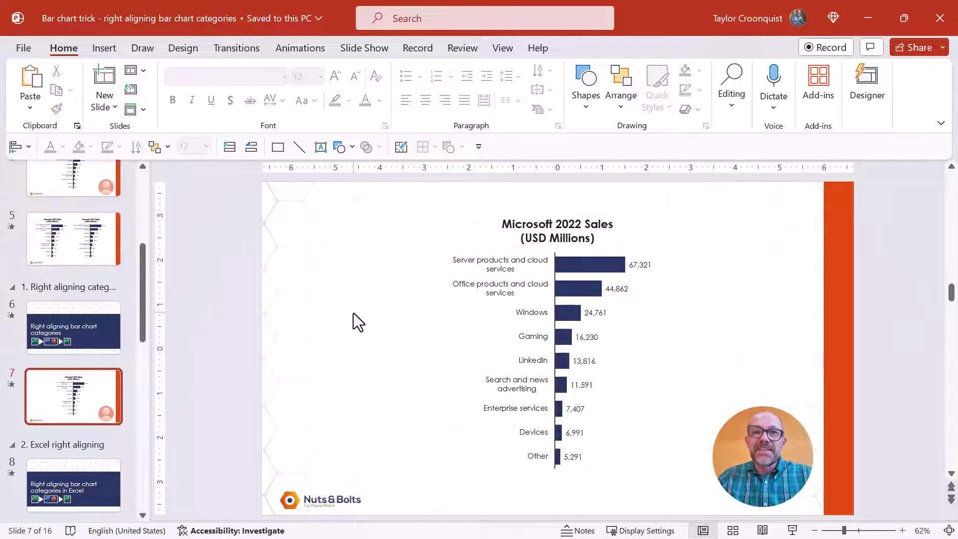
- Set the category labels' paragraph alignment to Right in the Paragraph dialog
{"action": "left_click", "coordinate": [502, 262]}
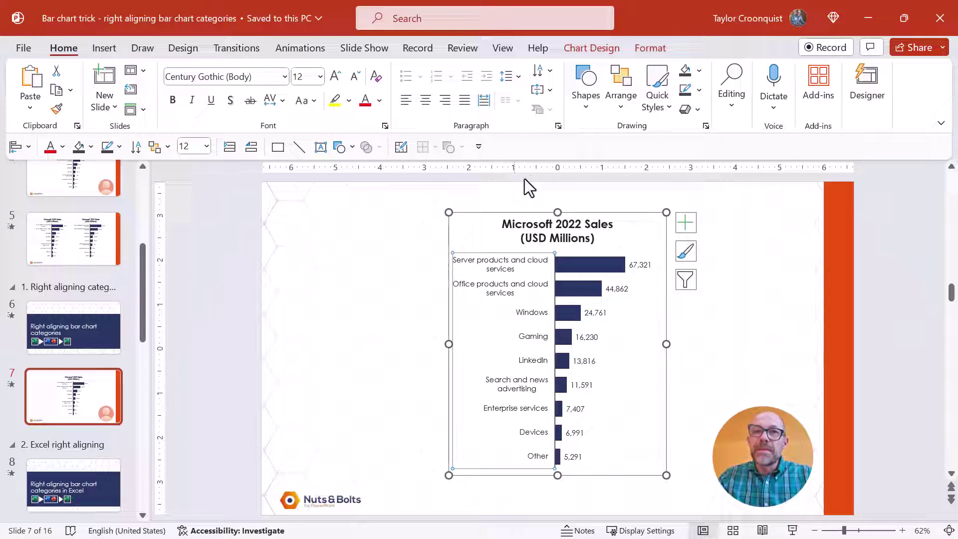
{"action": "left_click", "coordinate": [558, 125]}
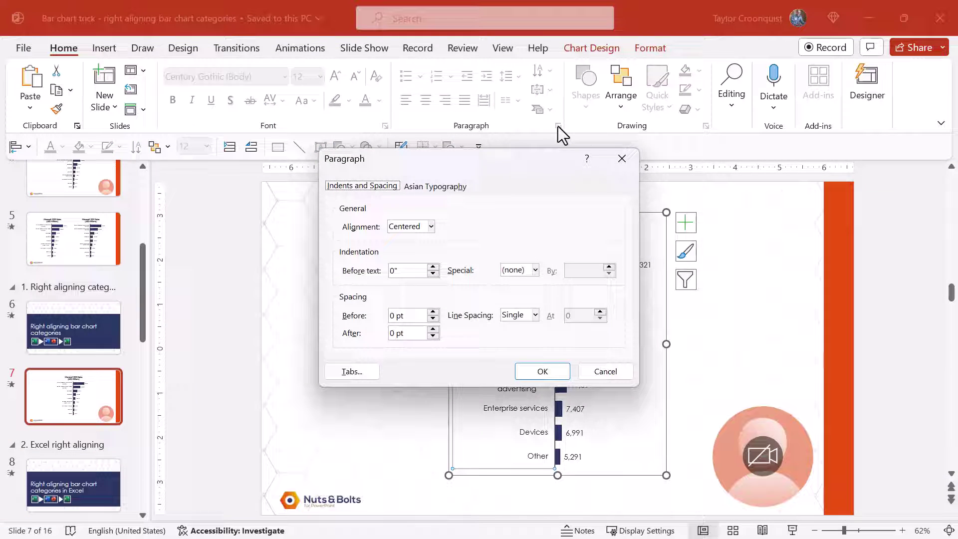
{"action": "left_click_drag", "start_coordinate": [525, 156], "coordinate": [347, 100]}
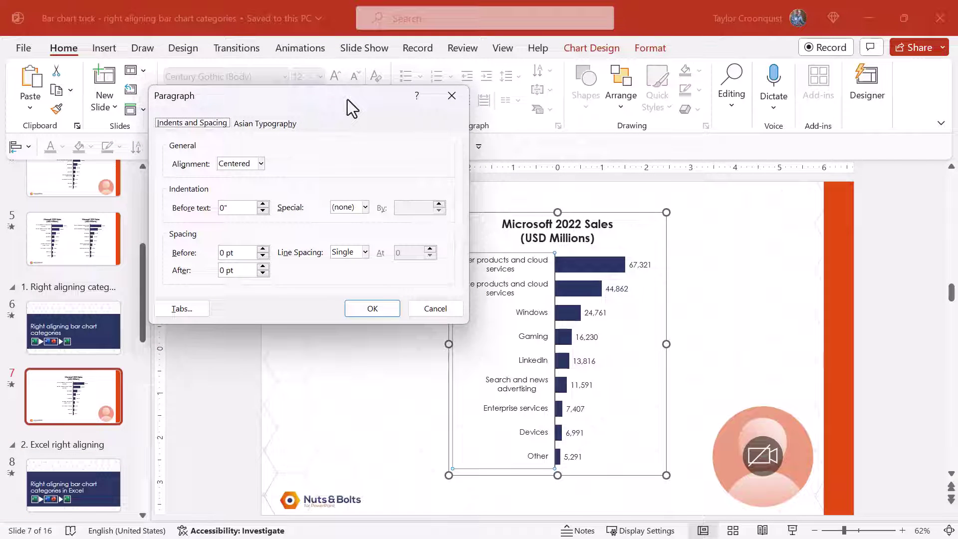
{"action": "left_click", "coordinate": [261, 163]}
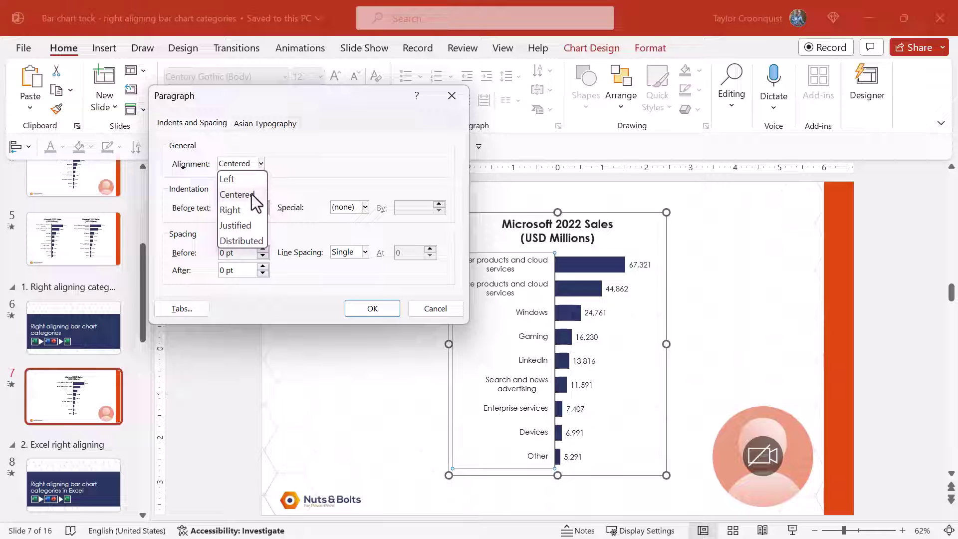
{"action": "left_click", "coordinate": [250, 209]}
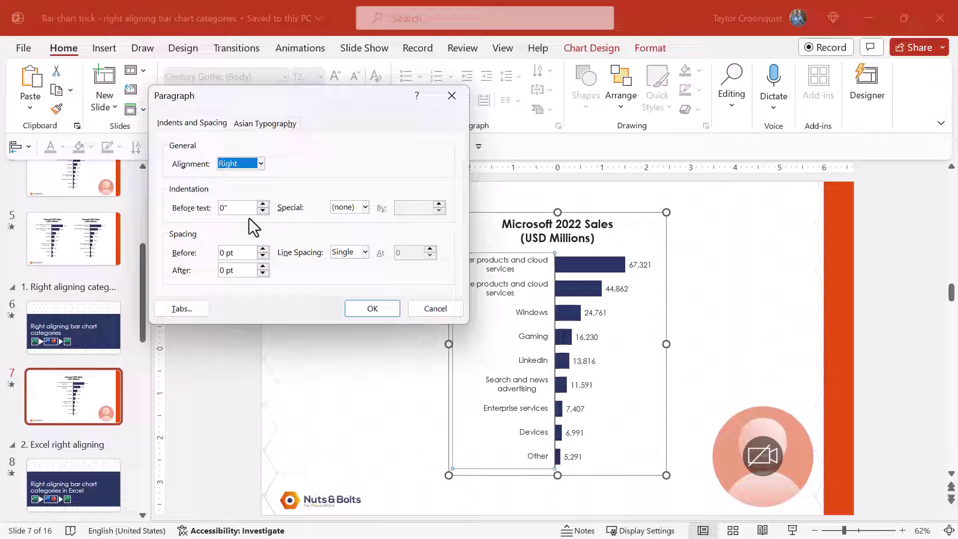
{"action": "left_click", "coordinate": [367, 307]}
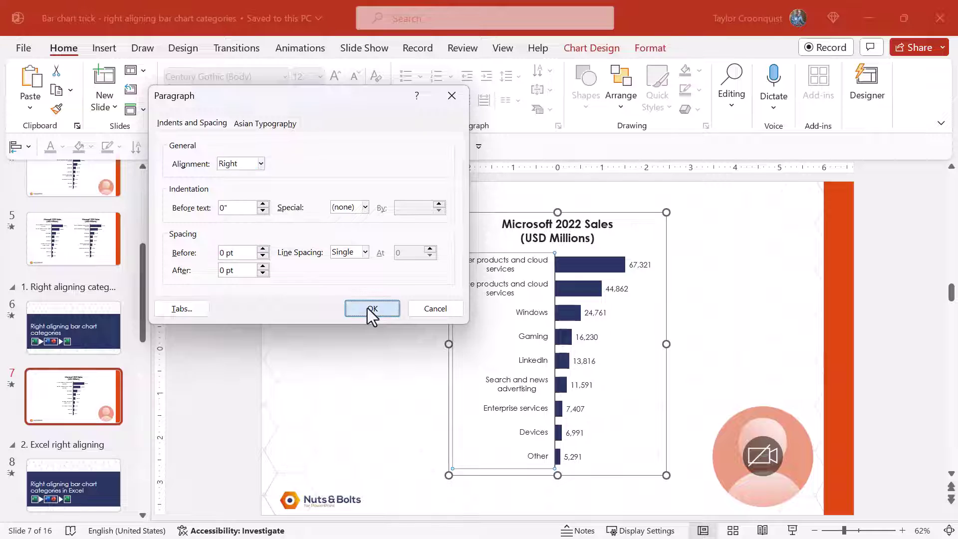
{"action": "left_click", "coordinate": [782, 288]}
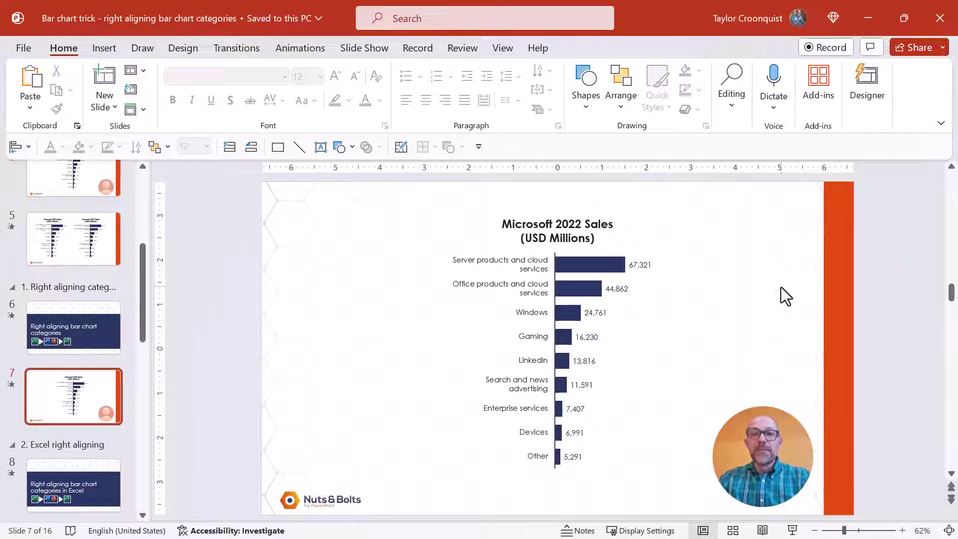
- Give slide 7's category labels Exactly 12 pt line spacing, keeping their right alignment
{"action": "left_click", "coordinate": [529, 267]}
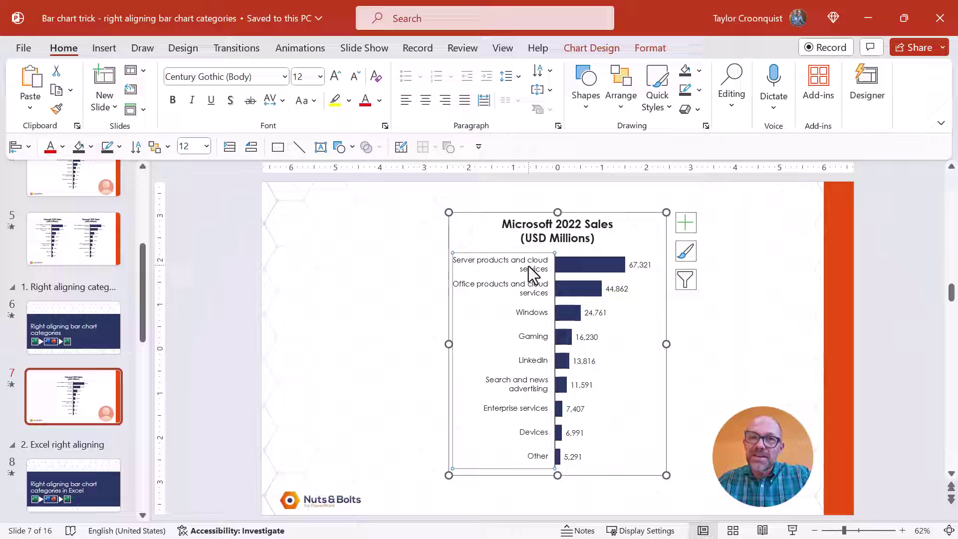
{"action": "left_click", "coordinate": [558, 126]}
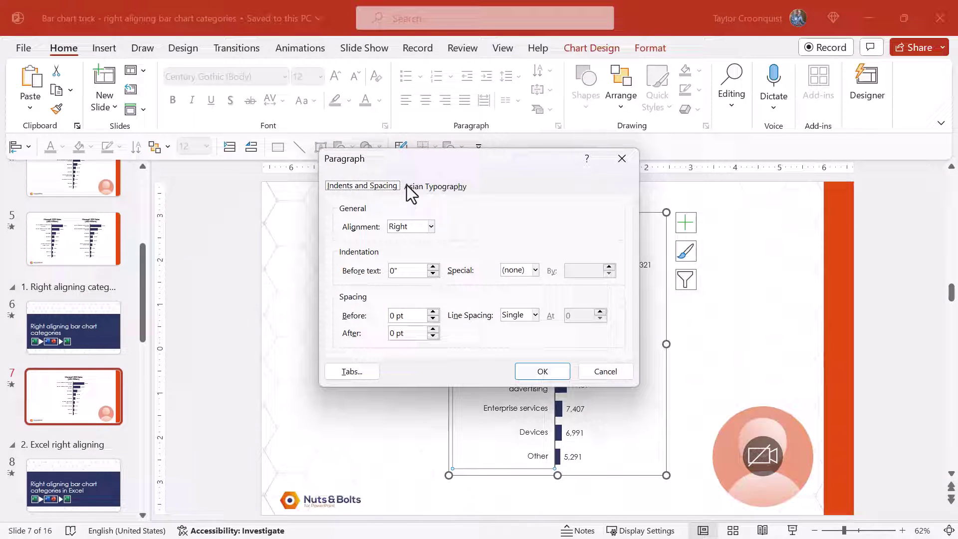
{"action": "left_click", "coordinate": [410, 227]}
{"action": "left_click", "coordinate": [409, 227]}
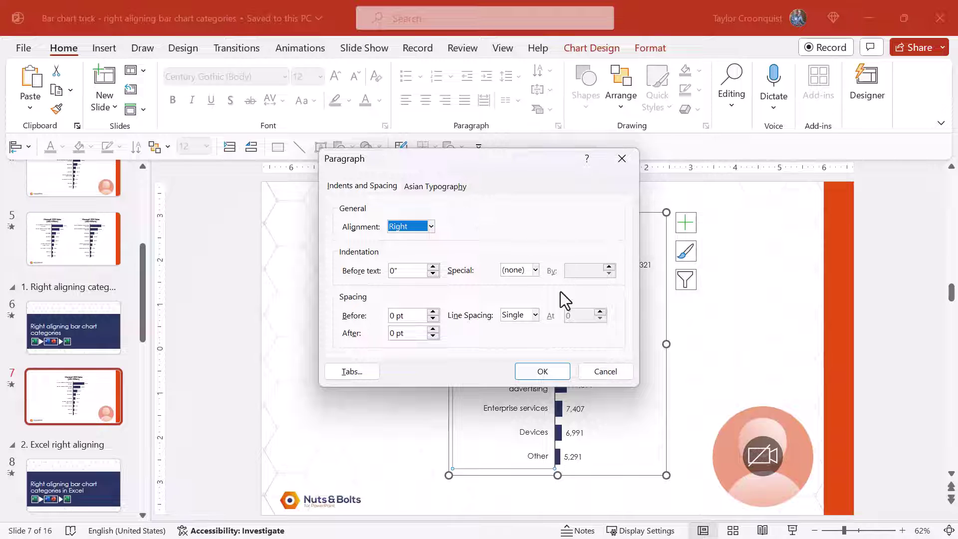
{"action": "left_click", "coordinate": [535, 314]}
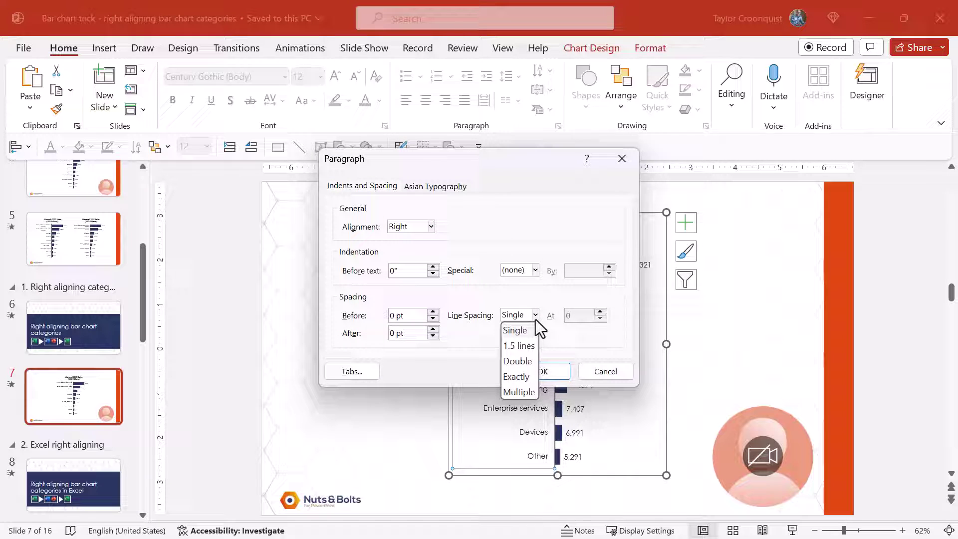
{"action": "left_click", "coordinate": [519, 376]}
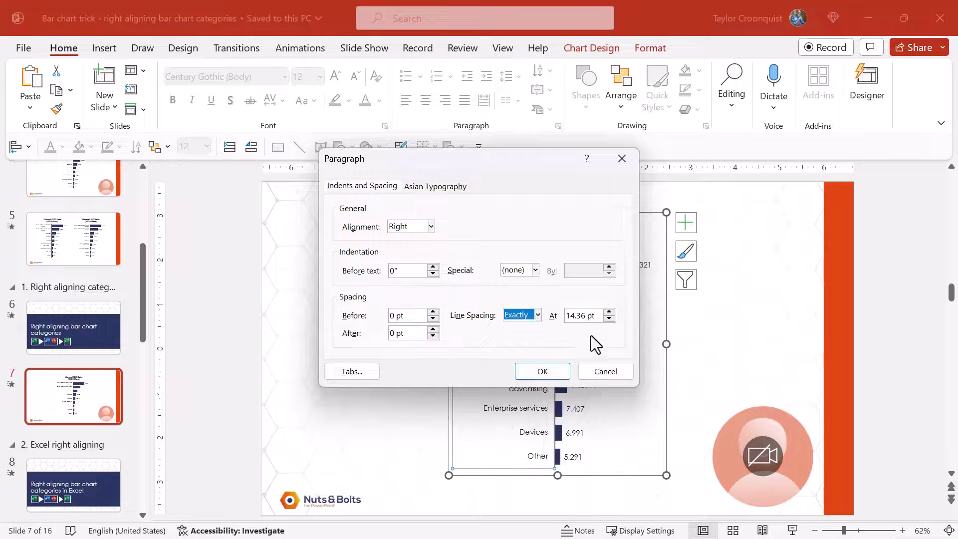
{"action": "left_click", "coordinate": [609, 319]}
{"action": "left_click", "coordinate": [609, 318]}
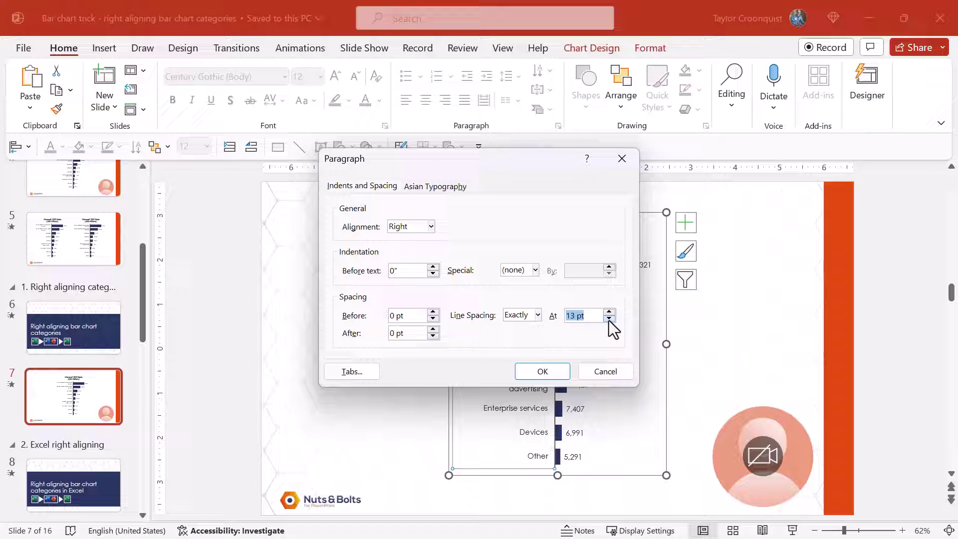
{"action": "left_click", "coordinate": [537, 367]}
- Add Paragraph settings to the Quick Access Toolbar and reopen them for the category labels
{"action": "left_click", "coordinate": [819, 292]}
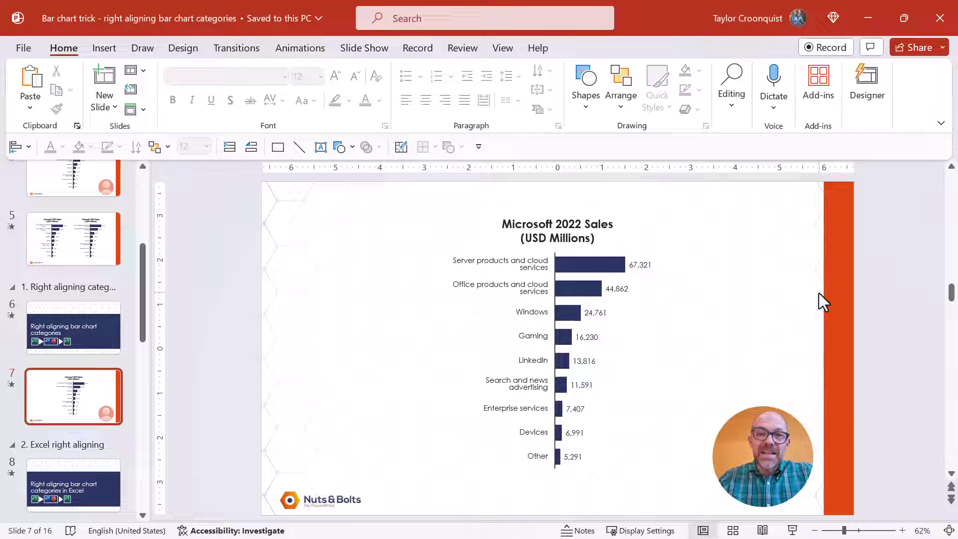
{"action": "left_click", "coordinate": [535, 295]}
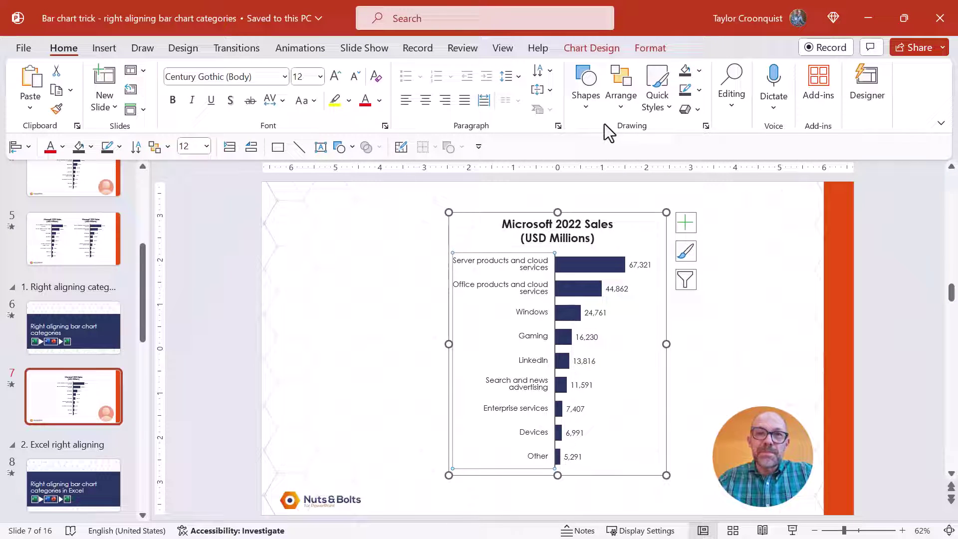
{"action": "right_click", "coordinate": [554, 125]}
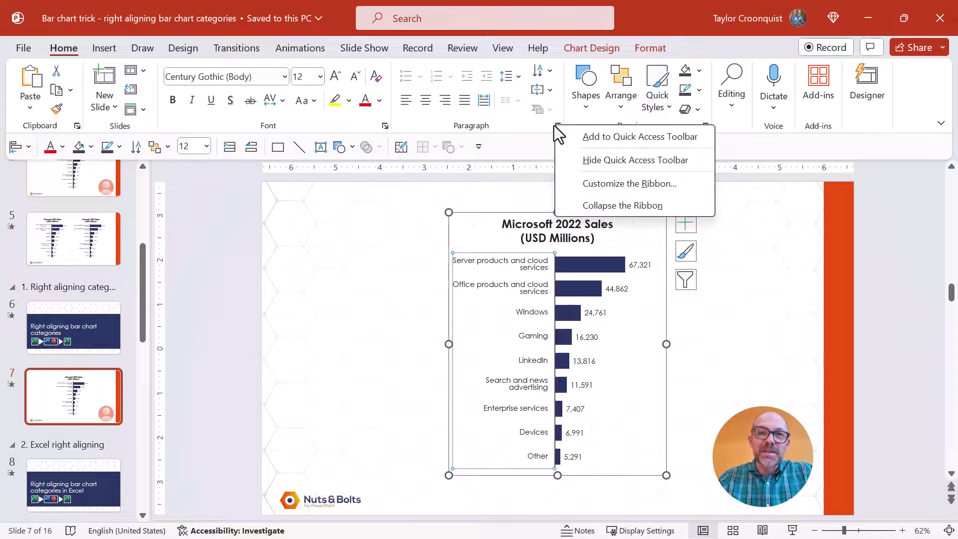
{"action": "left_click", "coordinate": [619, 140]}
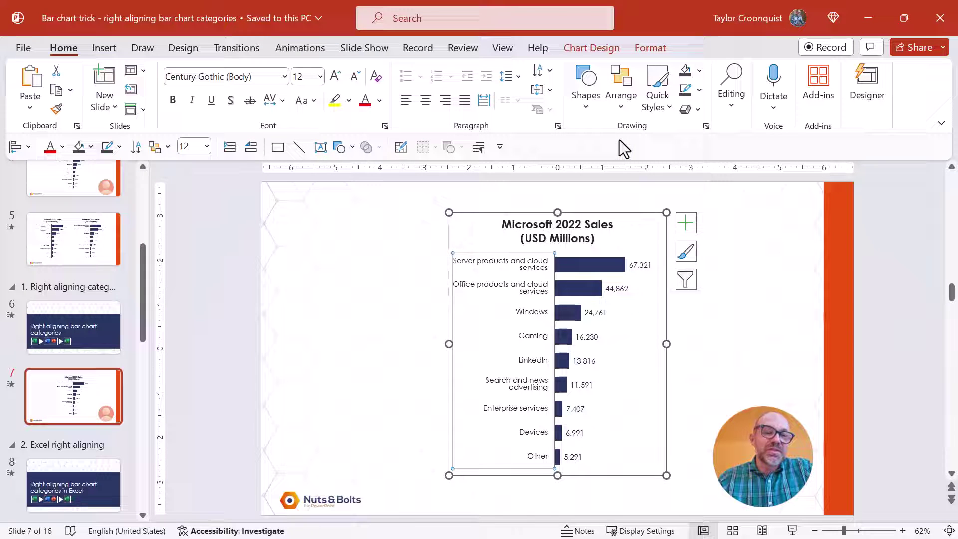
{"action": "left_click", "coordinate": [480, 147]}
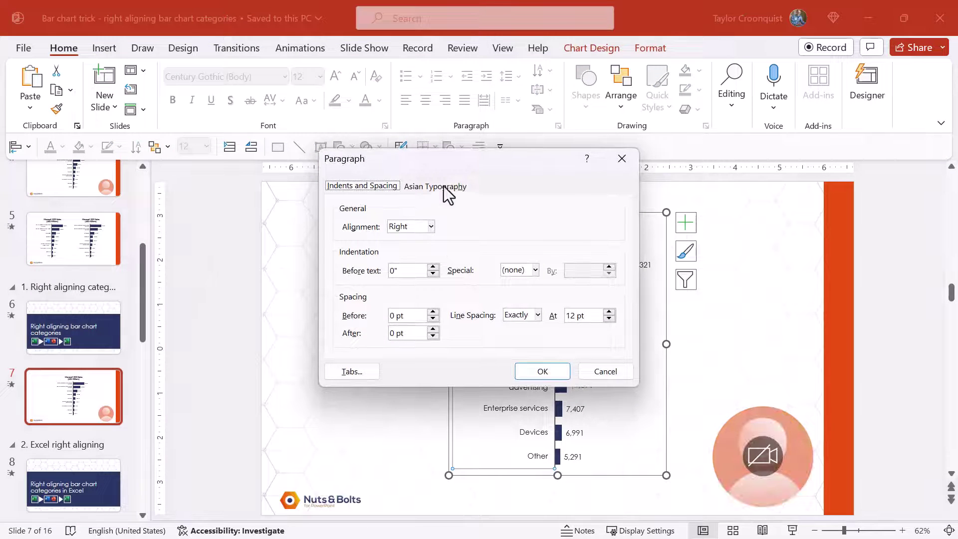
- Close the Paragraph dialog for the chart's category labels
{"action": "left_click", "coordinate": [619, 155]}
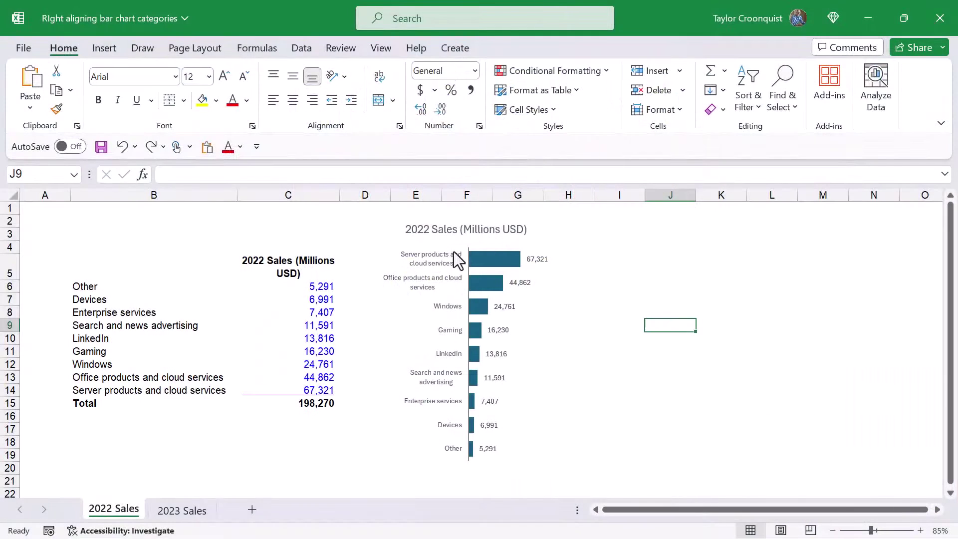
- In Excel, apply Center then Align Right to the category labels, then select the chart and switch to PowerPoint
{"action": "left_click", "coordinate": [449, 259]}
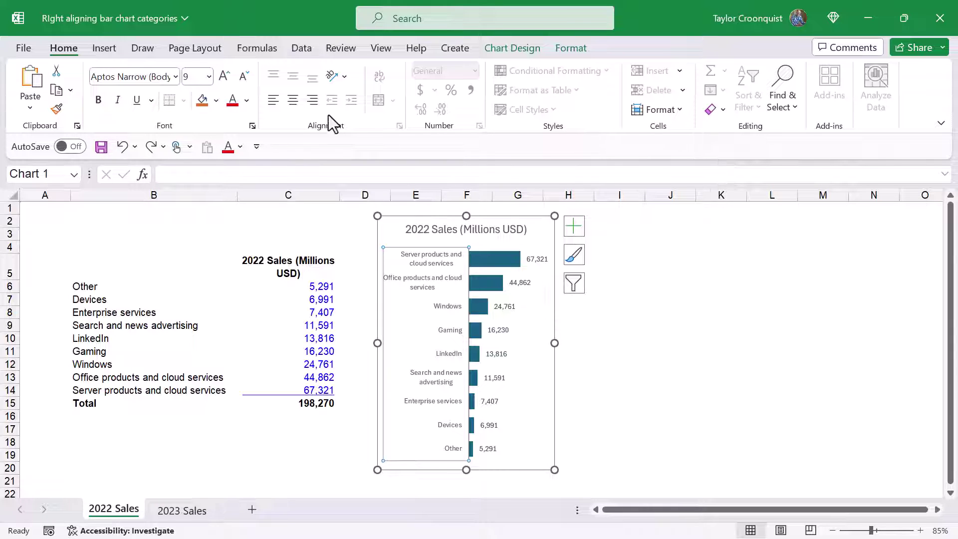
{"action": "left_click", "coordinate": [290, 102]}
{"action": "left_click", "coordinate": [313, 103]}
{"action": "left_click", "coordinate": [503, 217]}
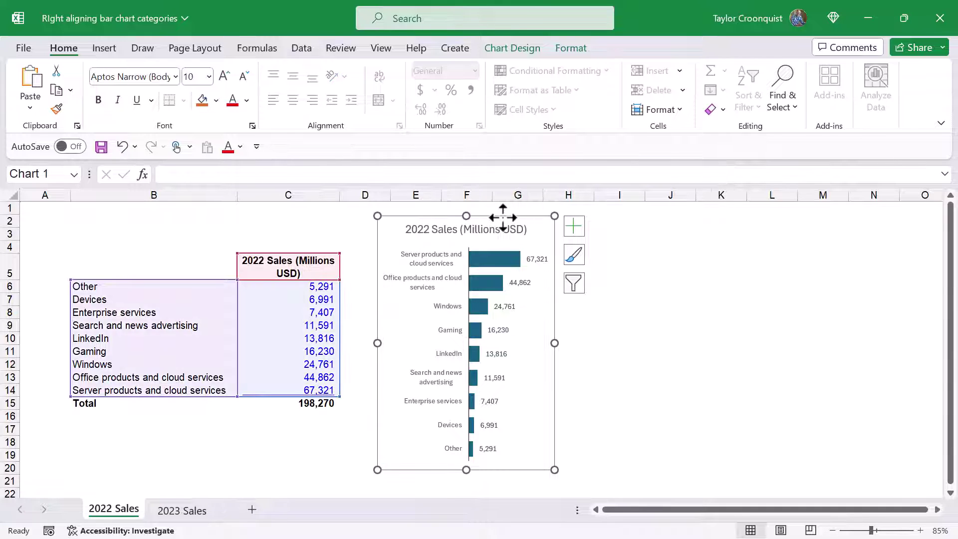
{"action": "key", "text": "alt+Tab"}
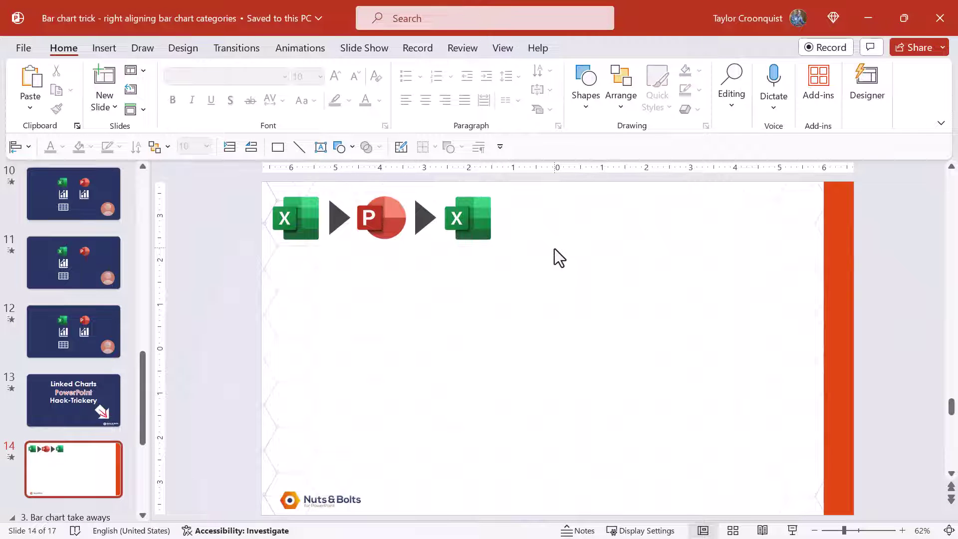
- Paste the chart onto slide 14 with Keep Source Formatting & Link Data, then select its category labels
{"action": "key", "text": "ctrl+v"}
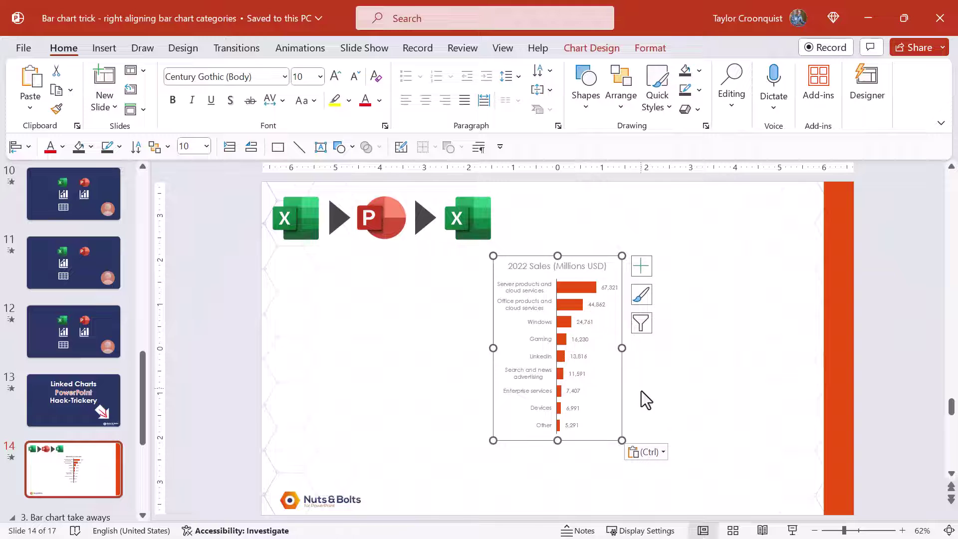
{"action": "left_click", "coordinate": [658, 450]}
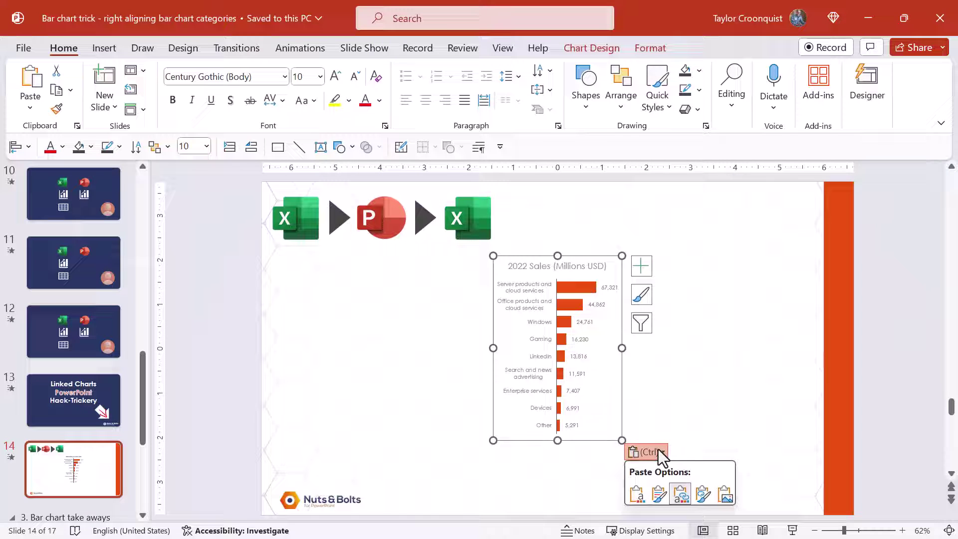
{"action": "left_click", "coordinate": [702, 490]}
{"action": "left_click", "coordinate": [591, 338]}
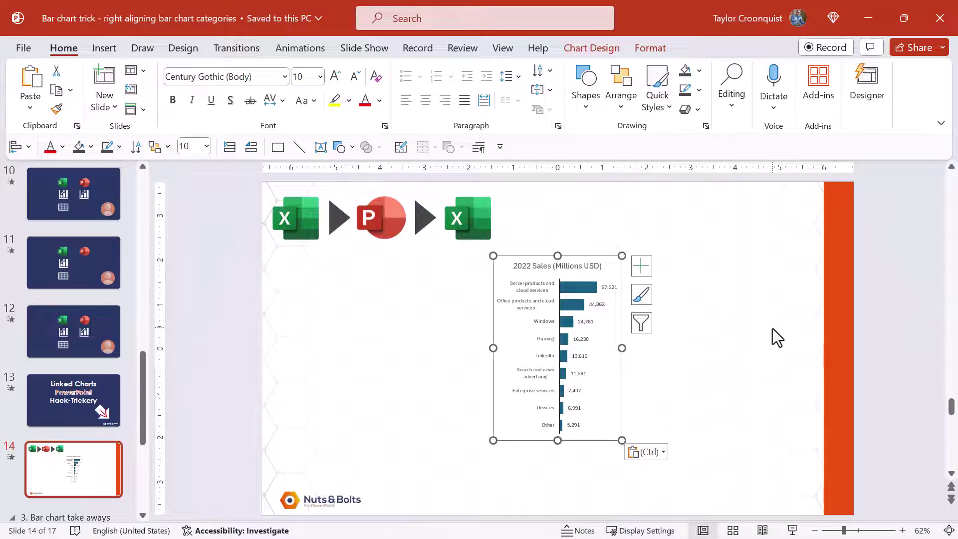
{"action": "scroll", "coordinate": [774, 329], "scroll_direction": "up", "scroll_amount": 4, "text": "ctrl"}
{"action": "scroll", "coordinate": [774, 329], "scroll_direction": "up", "scroll_amount": 2, "text": "ctrl"}
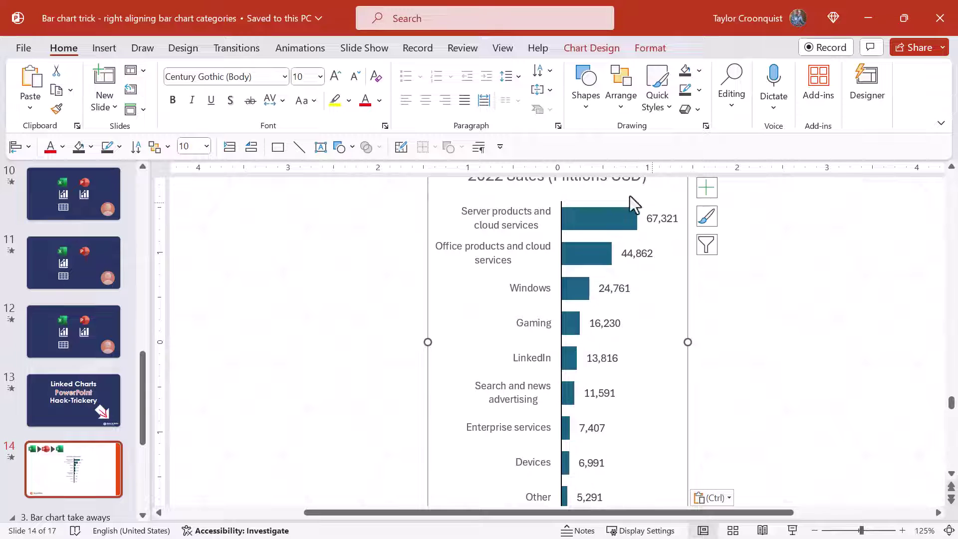
{"action": "left_click", "coordinate": [505, 220]}
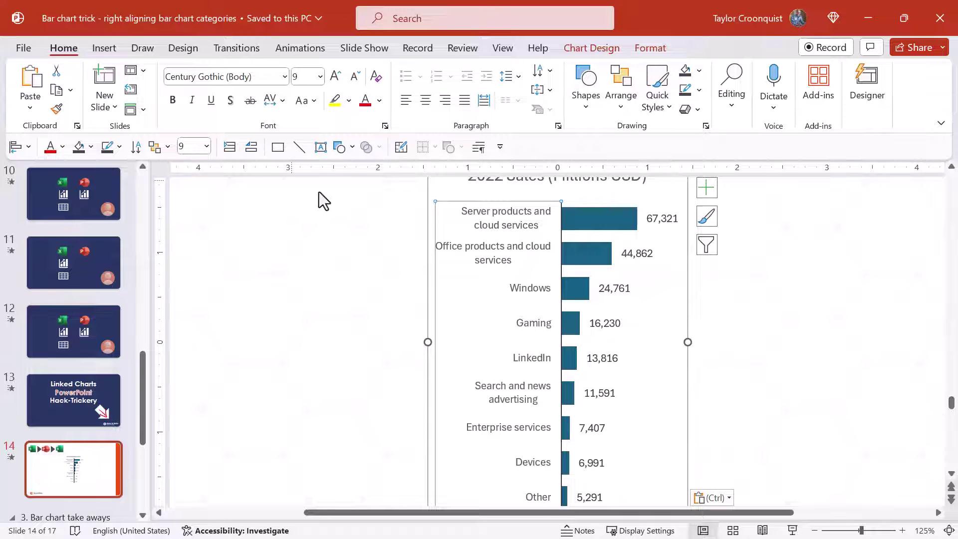
- Right-align the pasted chart's category labels with Exactly 9 pt line spacing
{"action": "left_click", "coordinate": [559, 126]}
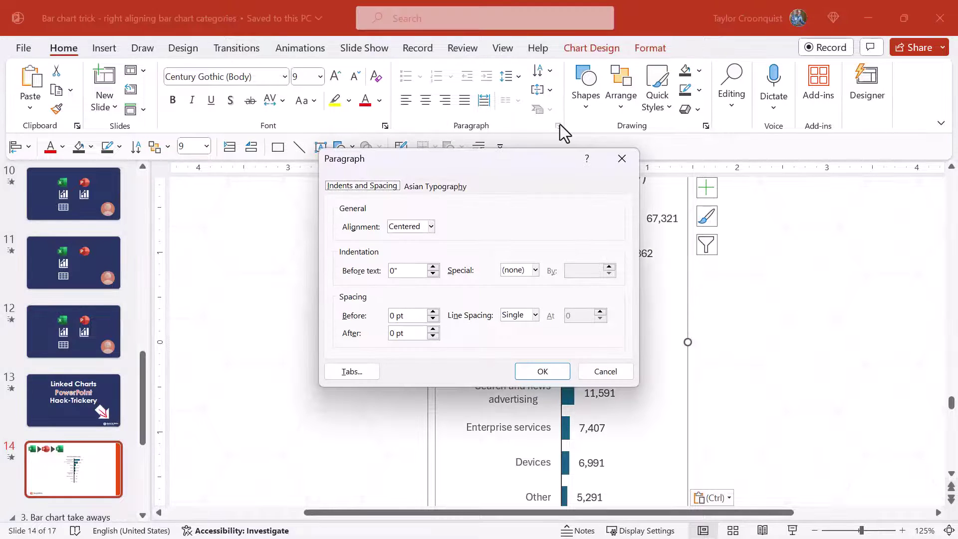
{"action": "left_click", "coordinate": [401, 230]}
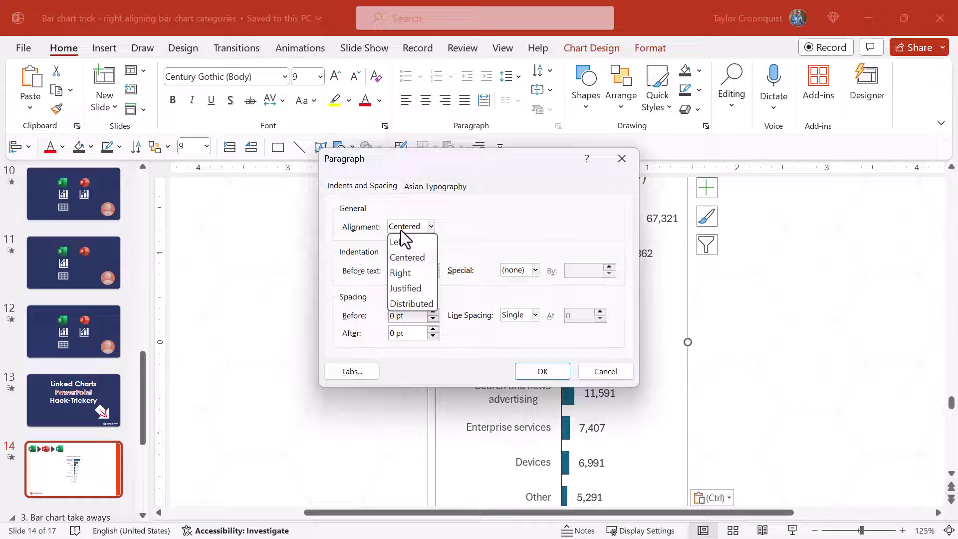
{"action": "left_click", "coordinate": [421, 277]}
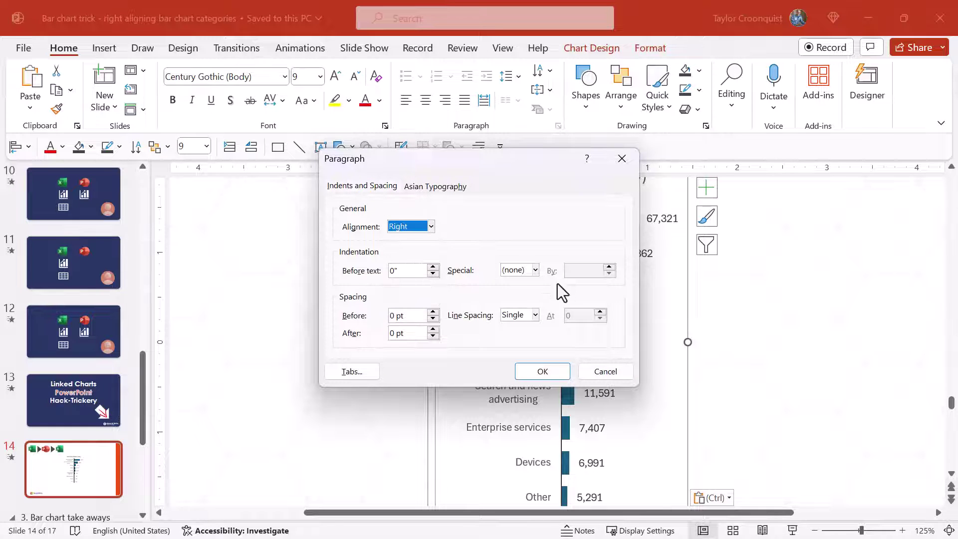
{"action": "left_click", "coordinate": [538, 318]}
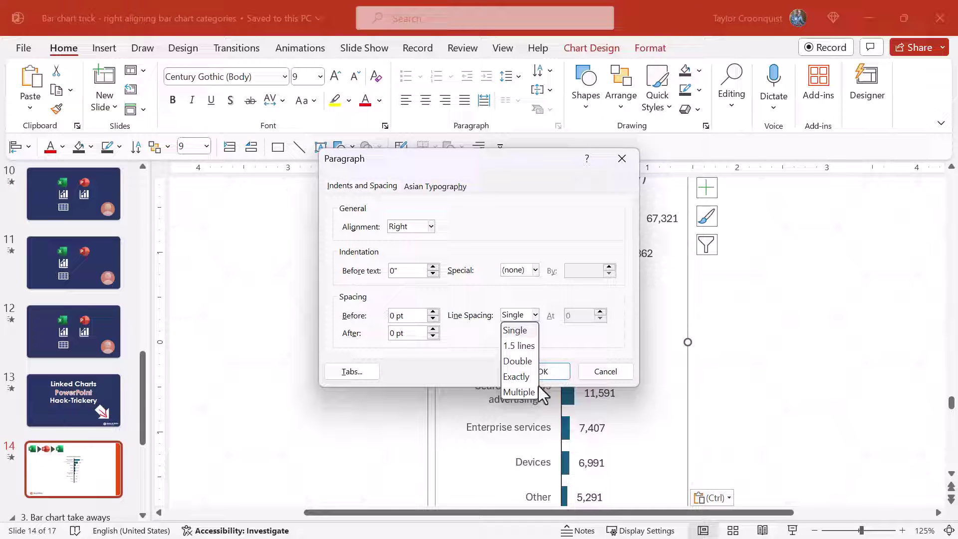
{"action": "left_click", "coordinate": [516, 377]}
{"action": "left_click", "coordinate": [608, 320]}
{"action": "left_click", "coordinate": [609, 319]}
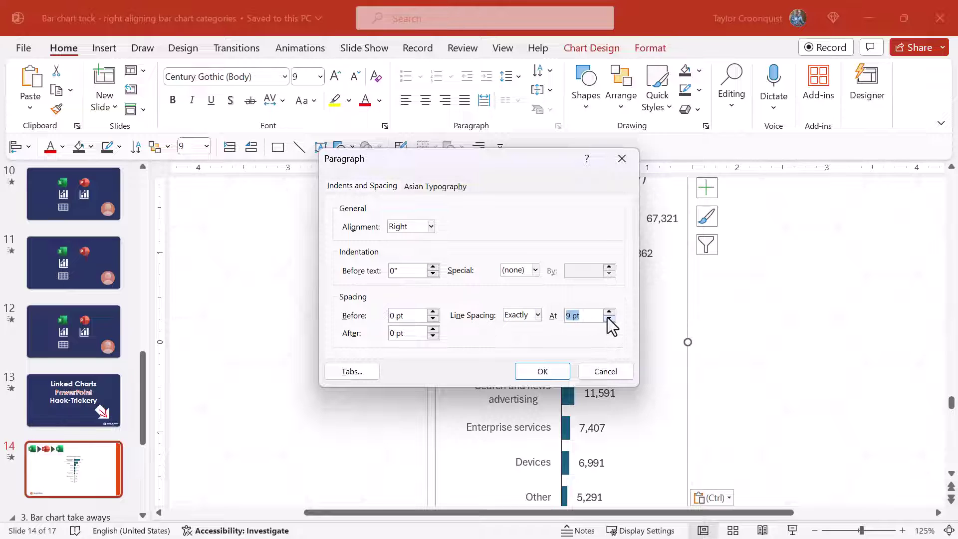
{"action": "left_click", "coordinate": [549, 372]}
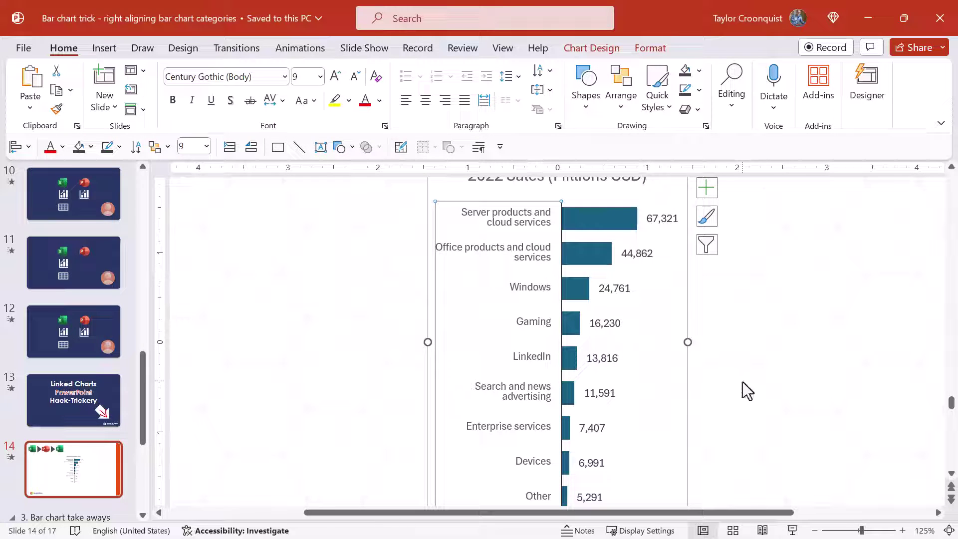
- Fit the slide to the window and nudge the chart slightly right
{"action": "left_click", "coordinate": [950, 530]}
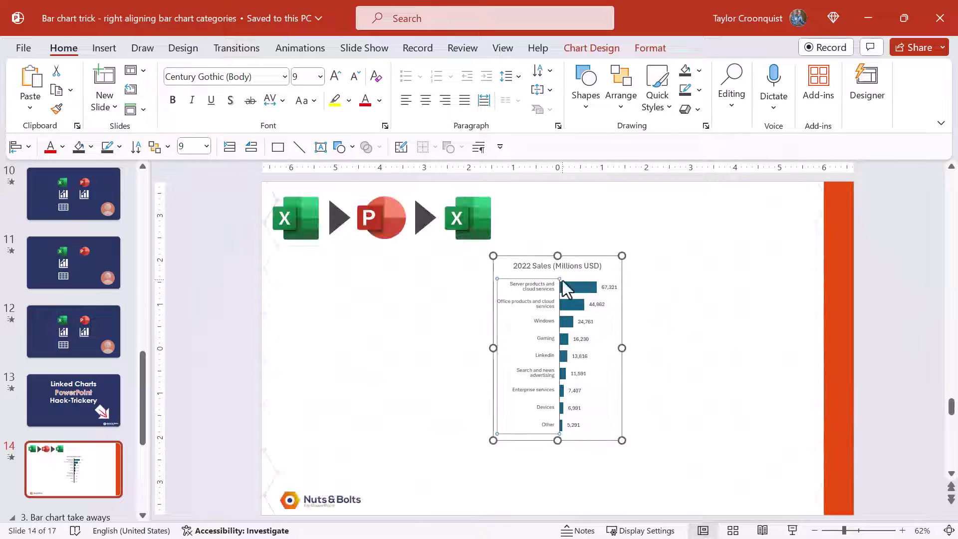
{"action": "left_click", "coordinate": [572, 256]}
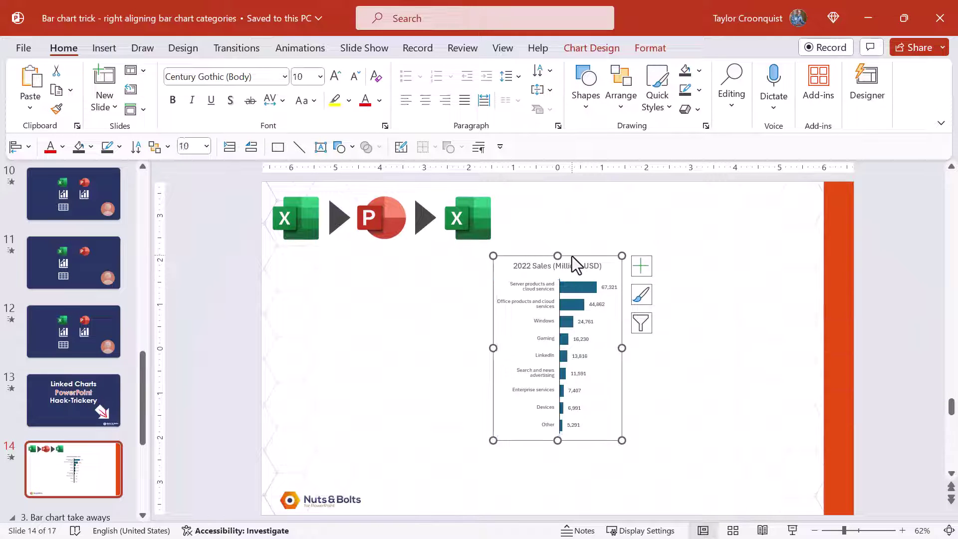
{"action": "mouse_move", "coordinate": [572, 256]}
{"action": "left_mouse_down"}
{"action": "mouse_move", "coordinate": [583, 249]}
{"action": "mouse_move", "coordinate": [577, 255]}
{"action": "left_mouse_up"}
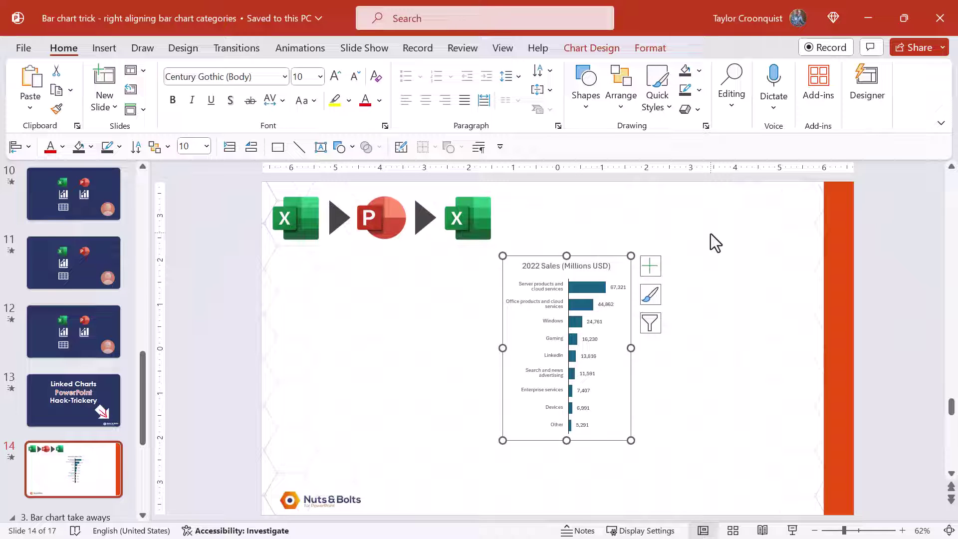
- Paste the updated chart into the Excel sheet at cell I4
{"action": "key", "text": "alt+Tab"}
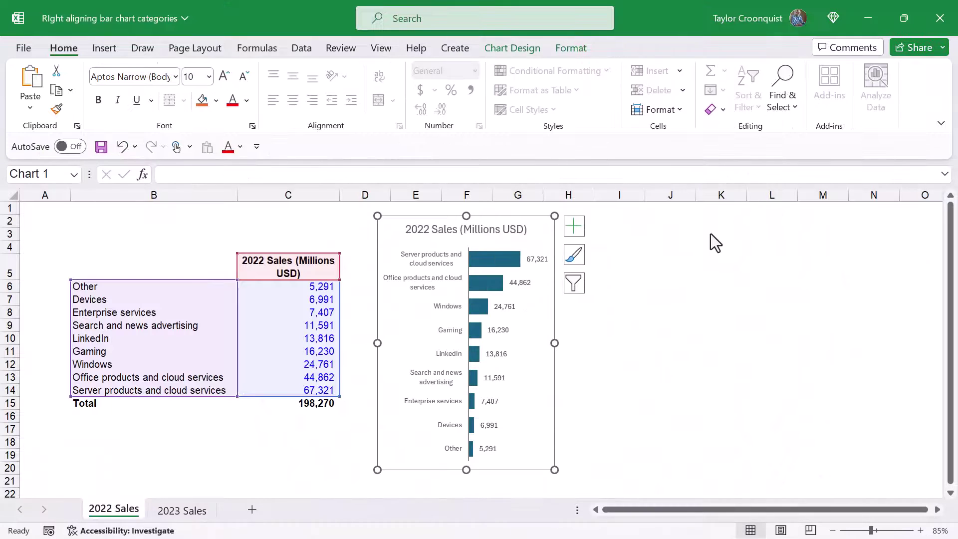
{"action": "left_click", "coordinate": [642, 243]}
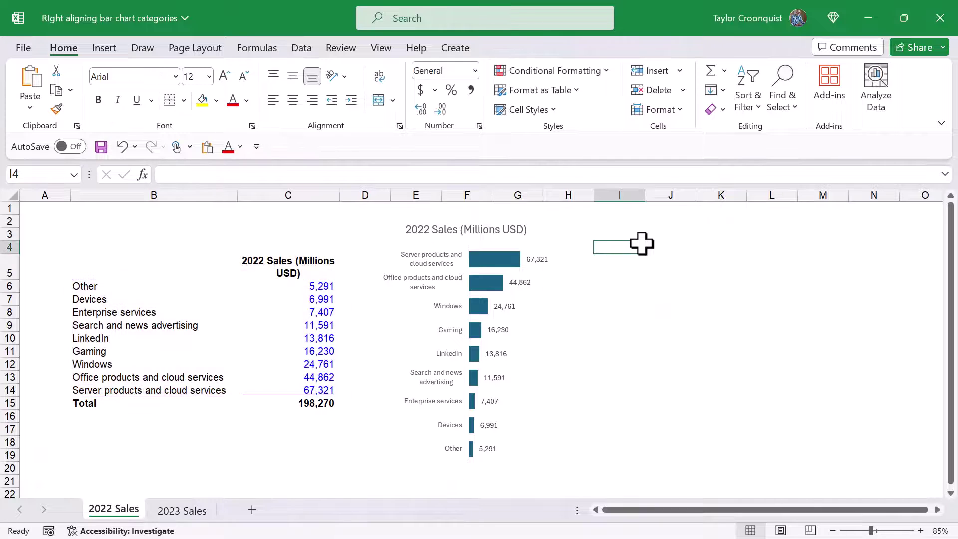
{"action": "key", "text": "ctrl+v"}
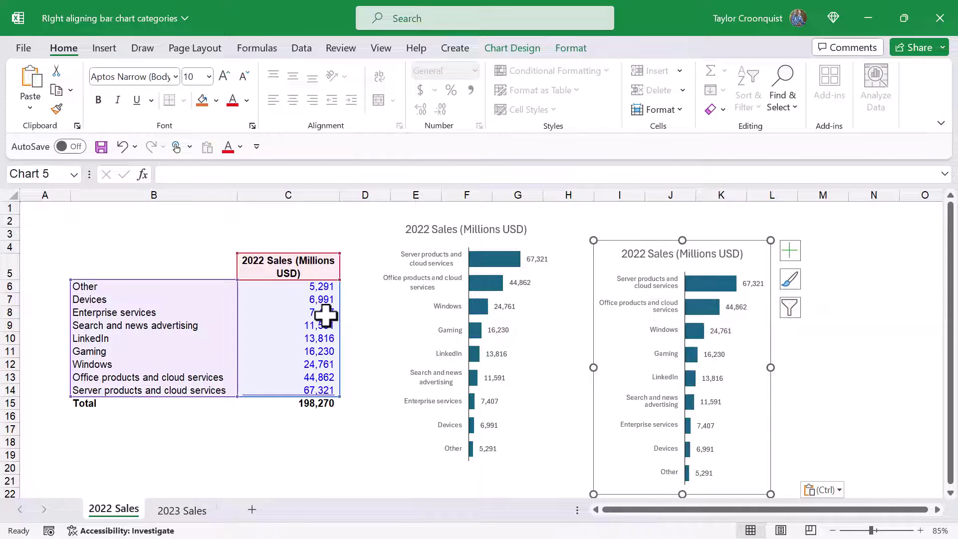
{"action": "left_click_drag", "start_coordinate": [624, 243], "coordinate": [595, 220]}
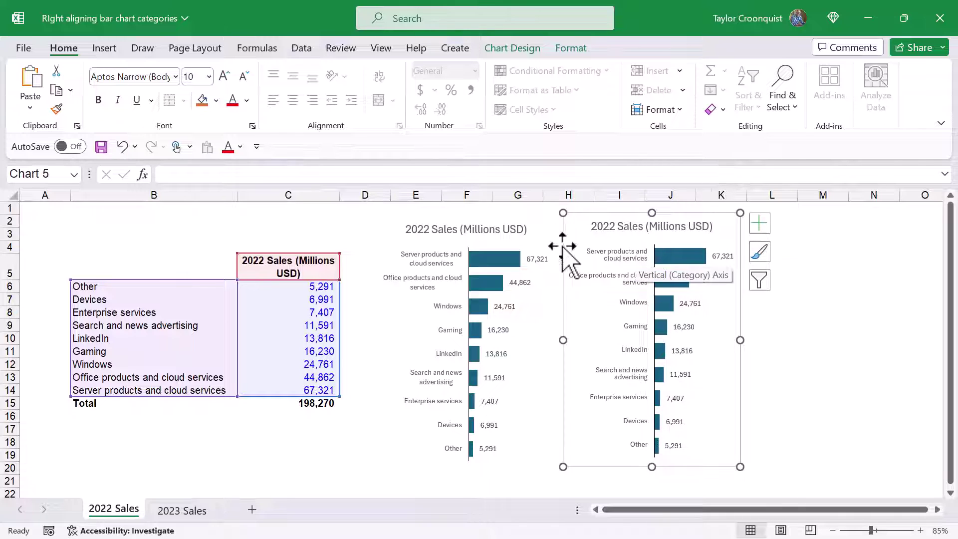
- Delete the original chart and move the new one into columns D–G
{"action": "left_click", "coordinate": [510, 228]}
{"action": "key", "text": "Delete"}
{"action": "left_click", "coordinate": [624, 216]}
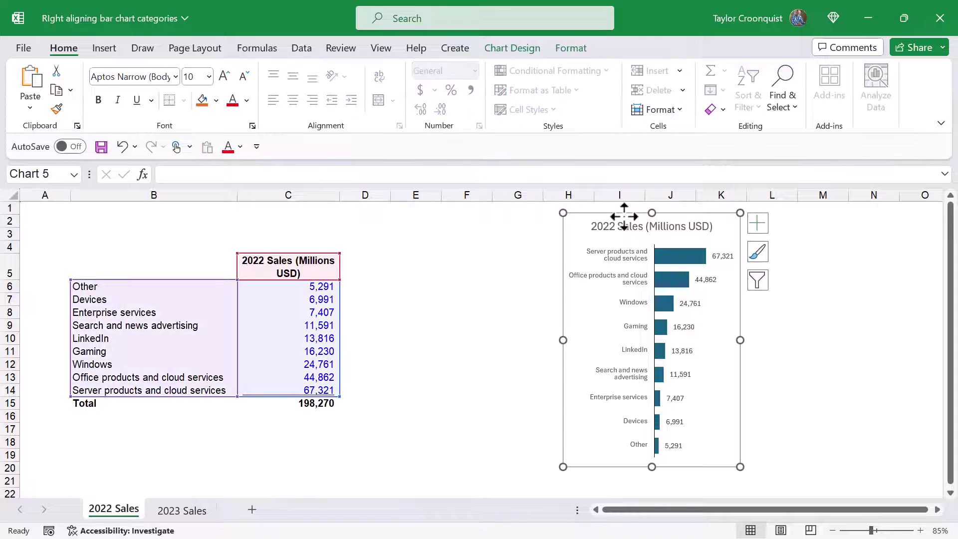
{"action": "left_click_drag", "start_coordinate": [620, 210], "coordinate": [427, 211]}
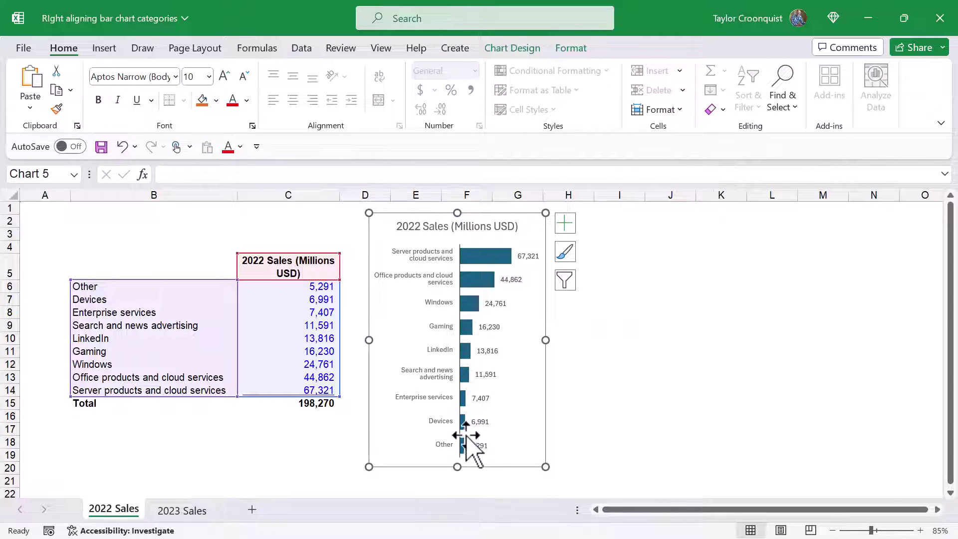
{"action": "left_click", "coordinate": [686, 303]}
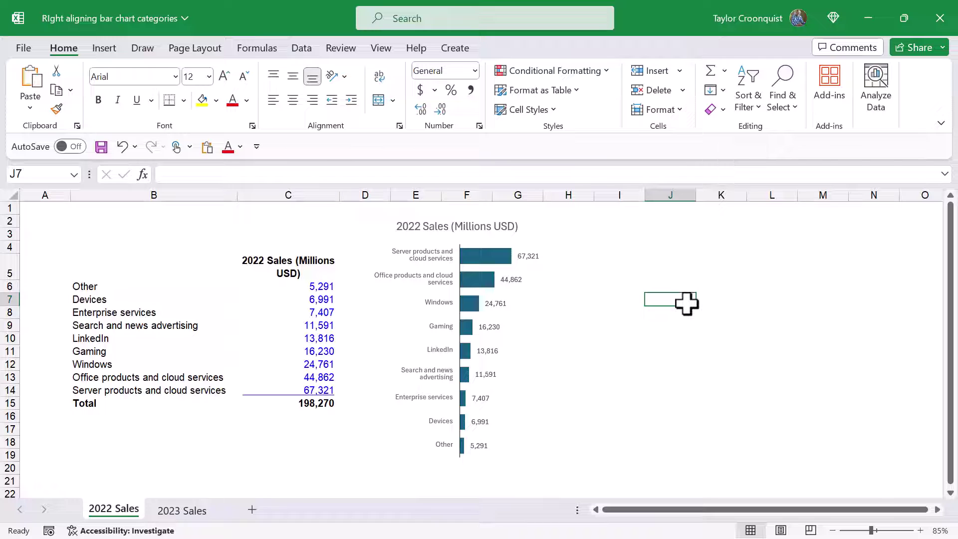